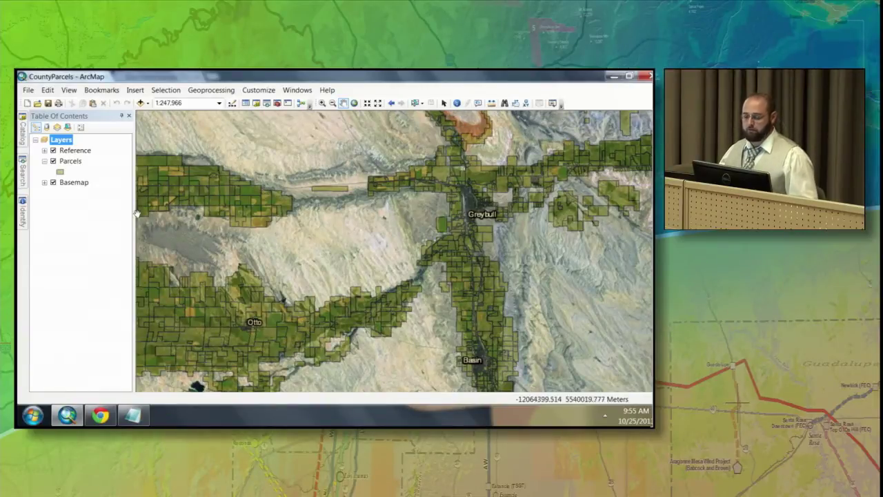
Step: Restyle the Parcels layer with the ESRI_Optimized Grey fill symbol, found by searching 'grey'
{"action": "left_click", "coordinate": [61, 172]}
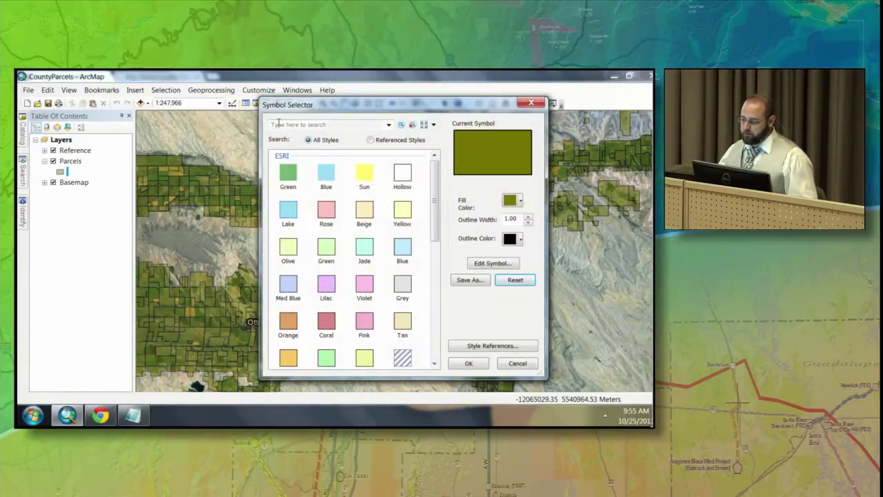
{"action": "type", "text": "grey"}
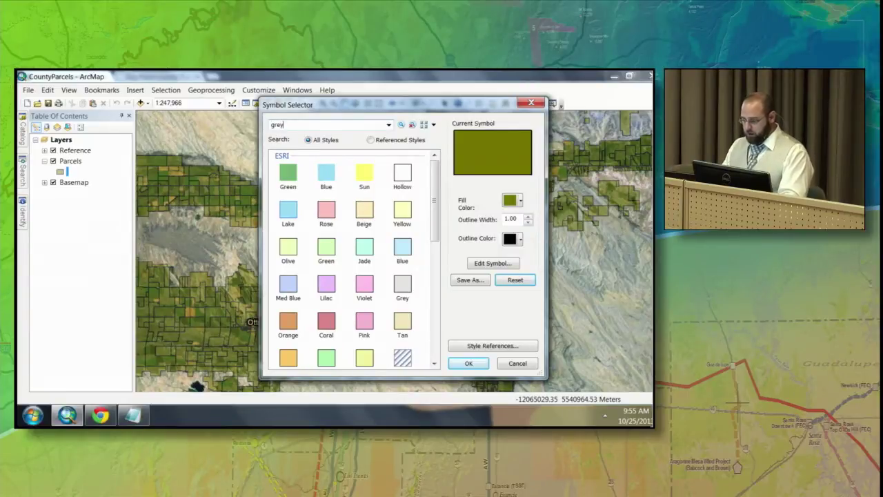
{"action": "key", "text": "Return"}
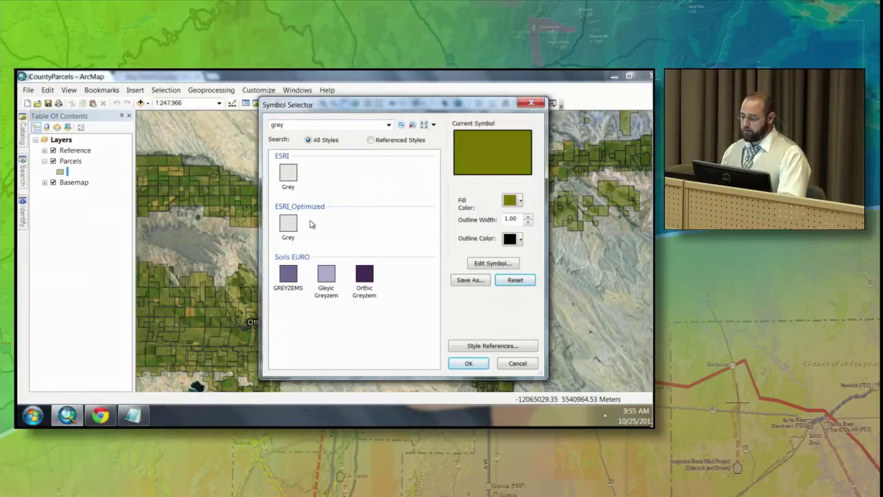
{"action": "left_click", "coordinate": [289, 223]}
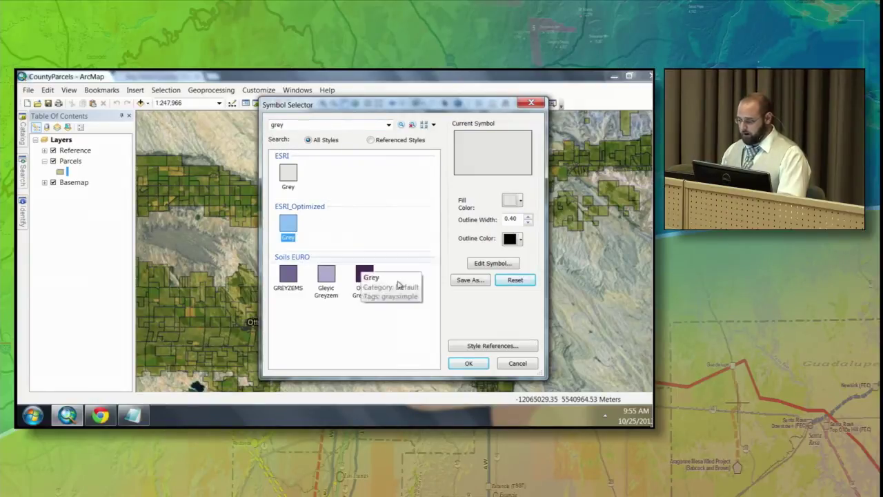
{"action": "left_click", "coordinate": [467, 363]}
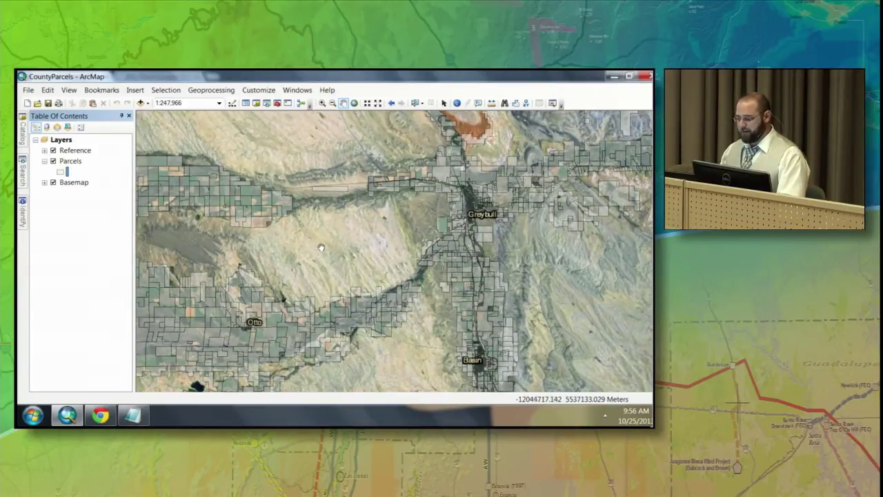
Step: Zoom in on central Greybull and bring up the Add Basemap gallery
{"action": "left_click", "coordinate": [322, 103]}
{"action": "left_click_drag", "start_coordinate": [437, 179], "coordinate": [514, 235]}
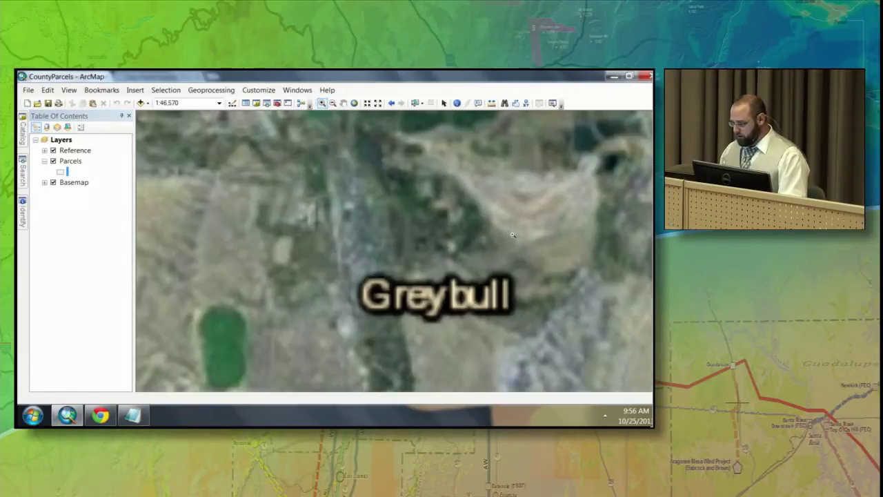
{"action": "left_click_drag", "start_coordinate": [301, 177], "coordinate": [447, 307]}
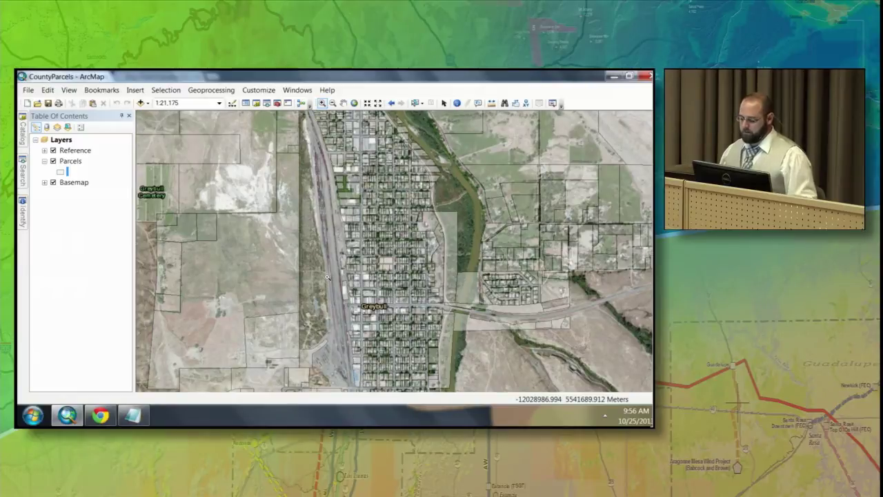
{"action": "left_click", "coordinate": [143, 103]}
{"action": "left_click", "coordinate": [158, 131]}
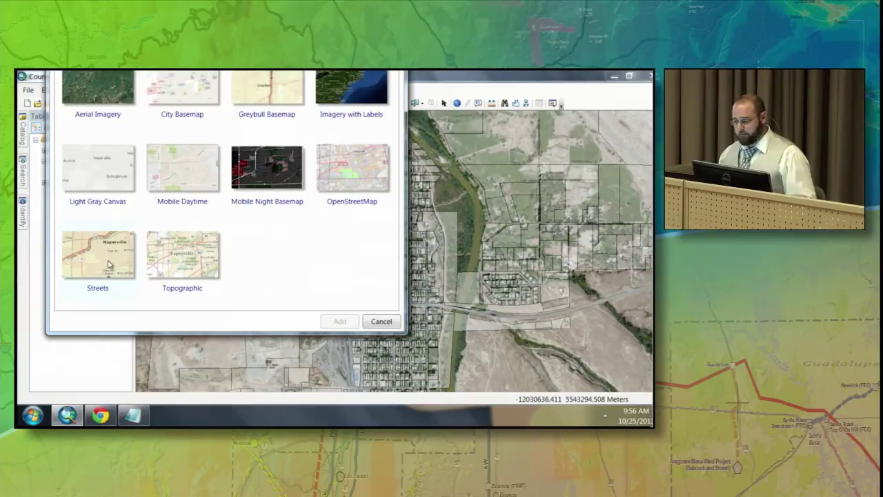
Step: Add the Streets basemap, hide the imagery and Reference layers, and zoom to central Greybull
{"action": "left_click", "coordinate": [247, 96]}
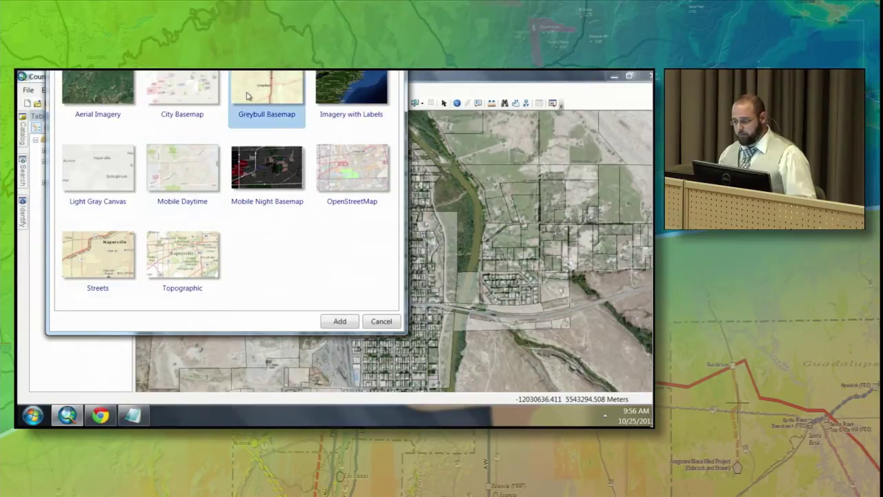
{"action": "left_click", "coordinate": [340, 322]}
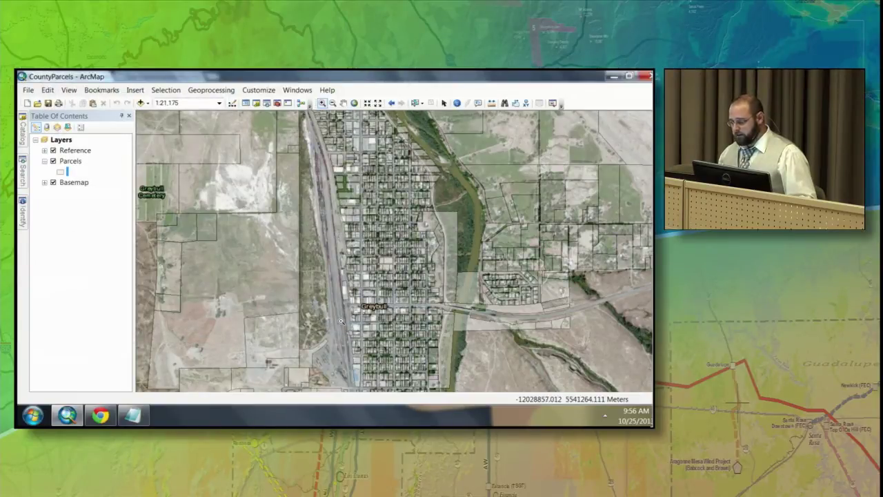
{"action": "left_click", "coordinate": [53, 183]}
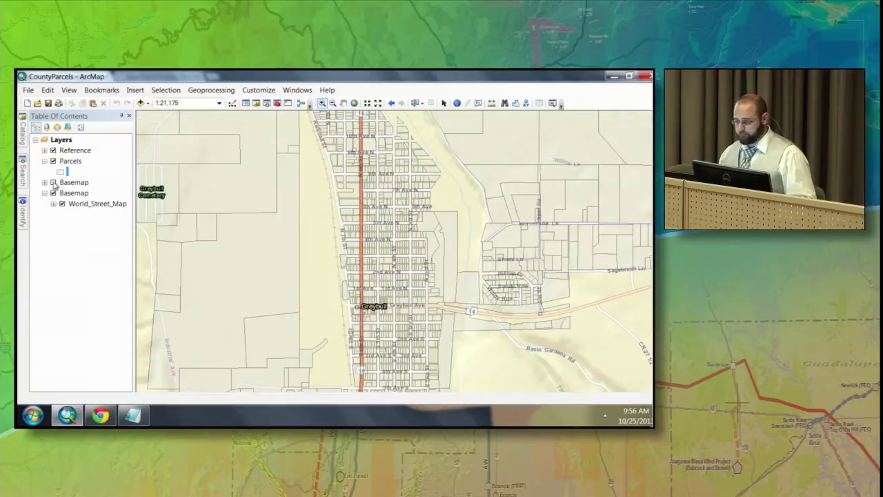
{"action": "left_click", "coordinate": [53, 150]}
{"action": "left_click_drag", "start_coordinate": [336, 224], "coordinate": [442, 311]}
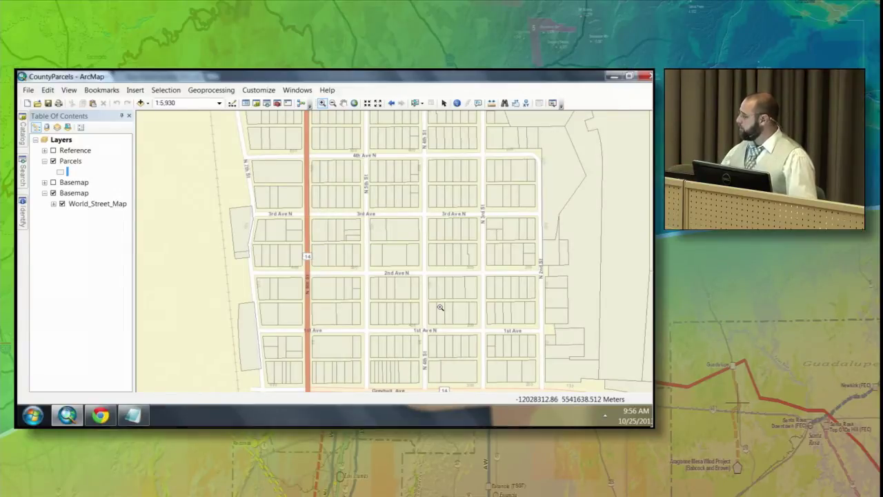
{"action": "left_click", "coordinate": [28, 90]}
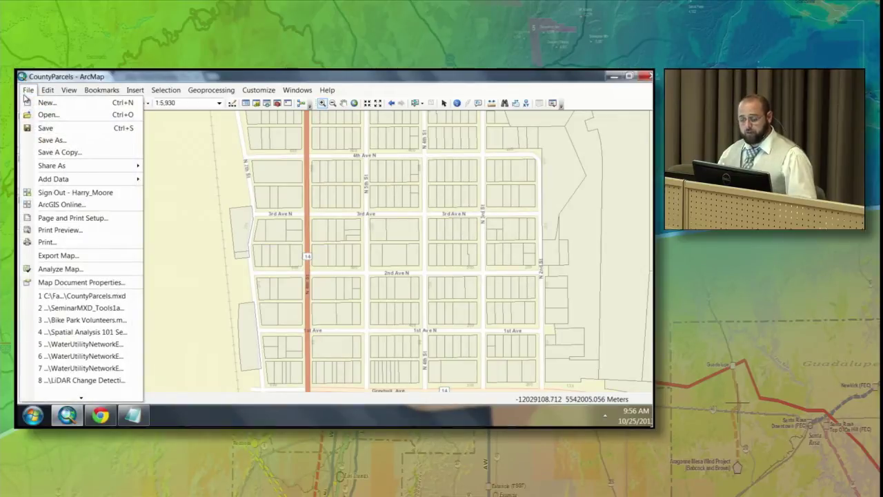
Step: Start publishing the map as a new service via Share As > Service
{"action": "mouse_move", "coordinate": [69, 166]}
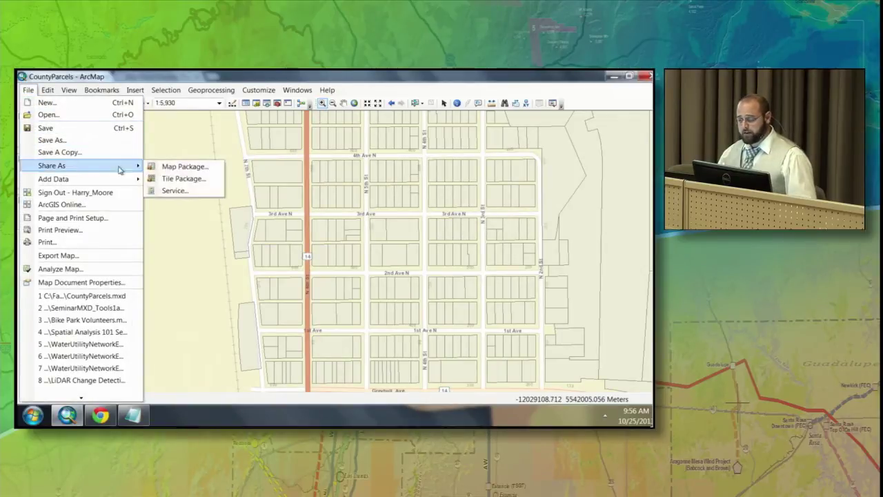
{"action": "left_click", "coordinate": [179, 190]}
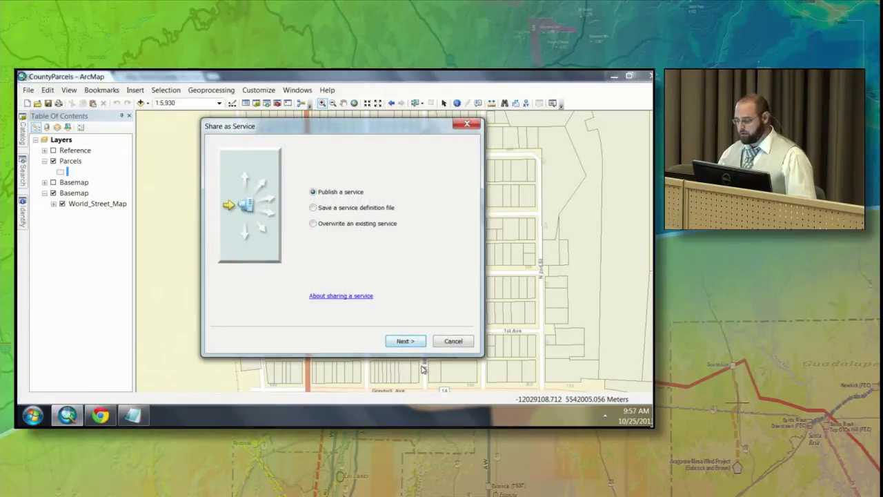
{"action": "left_click", "coordinate": [406, 342]}
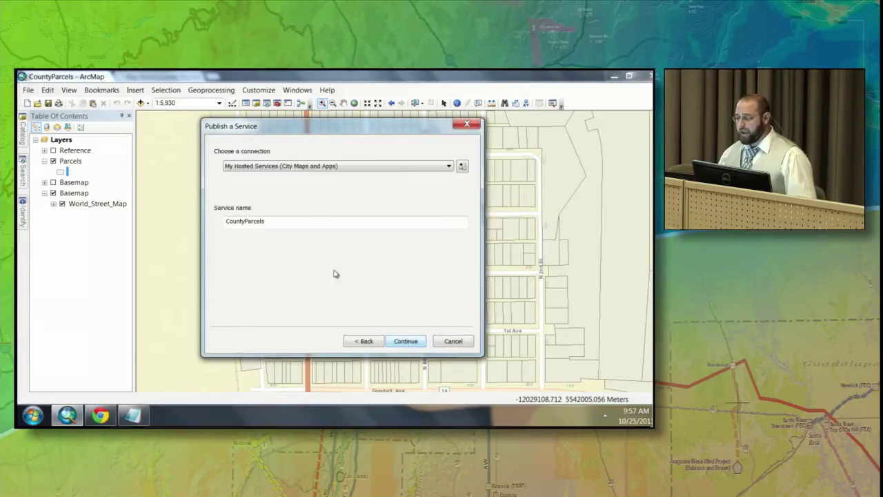
Step: Keep My Hosted Services as the connection and name the service CountyParcelsForGreyBull
{"action": "left_click", "coordinate": [446, 168]}
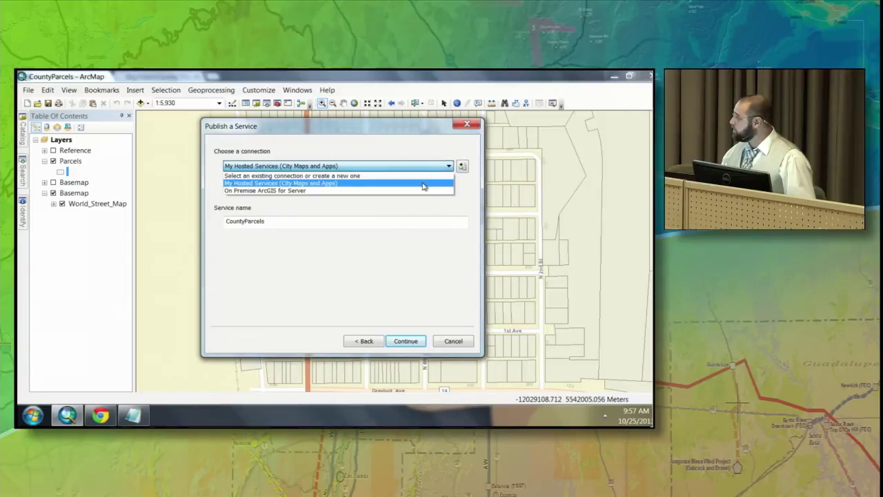
{"action": "left_click", "coordinate": [423, 185]}
{"action": "left_click", "coordinate": [289, 226]}
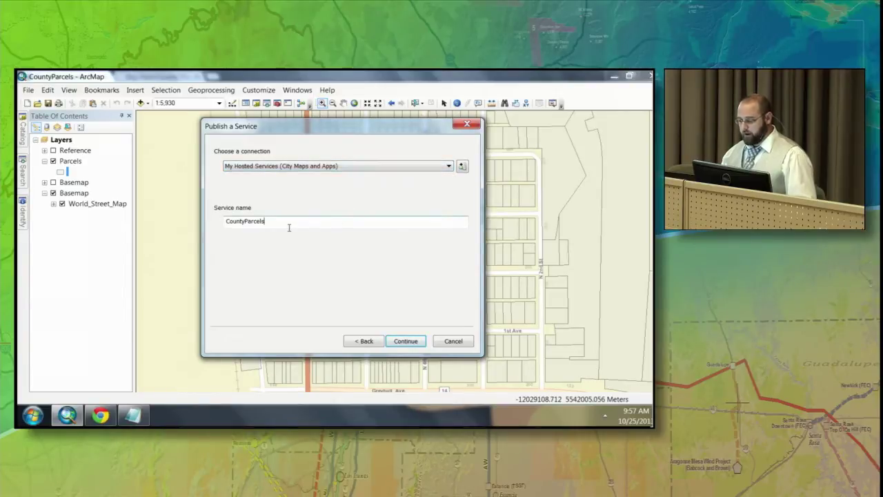
{"action": "type", "text": "For"}
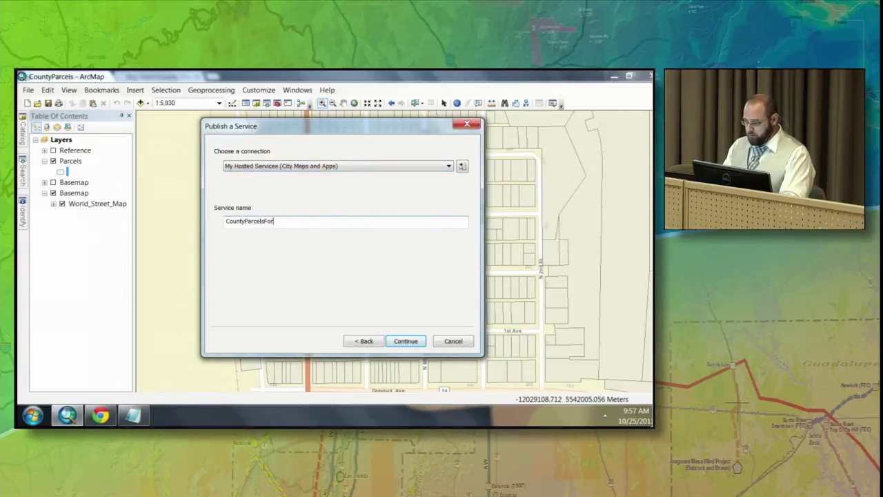
{"action": "type", "text": "GreyB"}
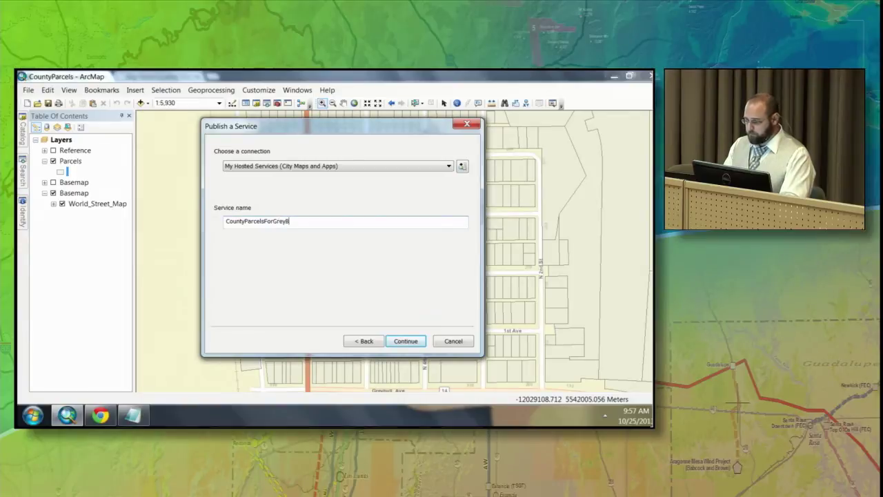
{"action": "type", "text": "ull"}
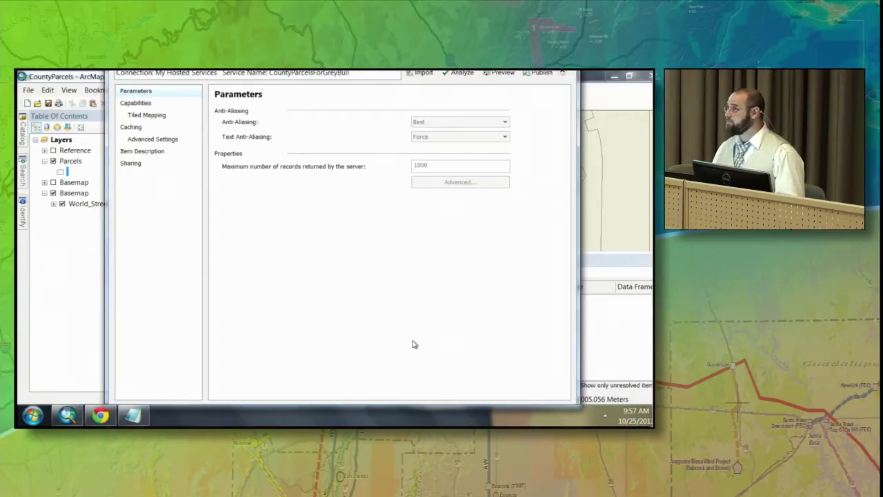
Step: Enable Feature Access with Query and review the tile cache spanning levels 10 to 17
{"action": "left_click", "coordinate": [158, 103]}
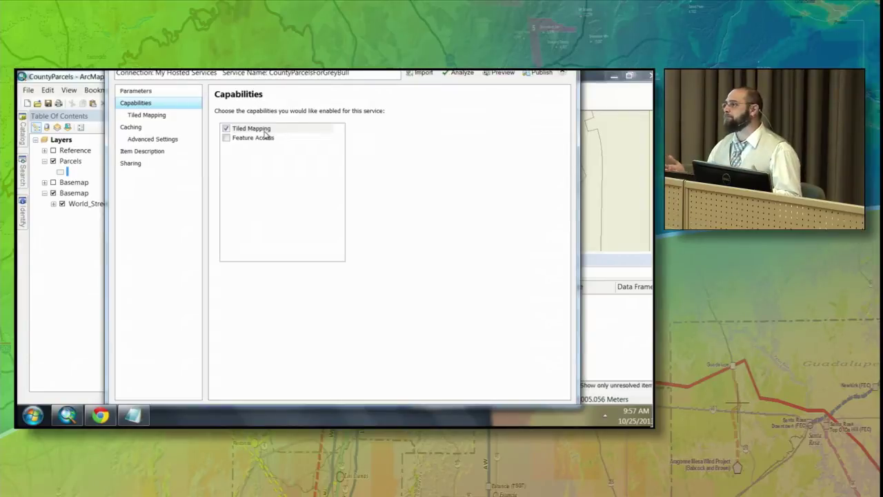
{"action": "left_click", "coordinate": [227, 139]}
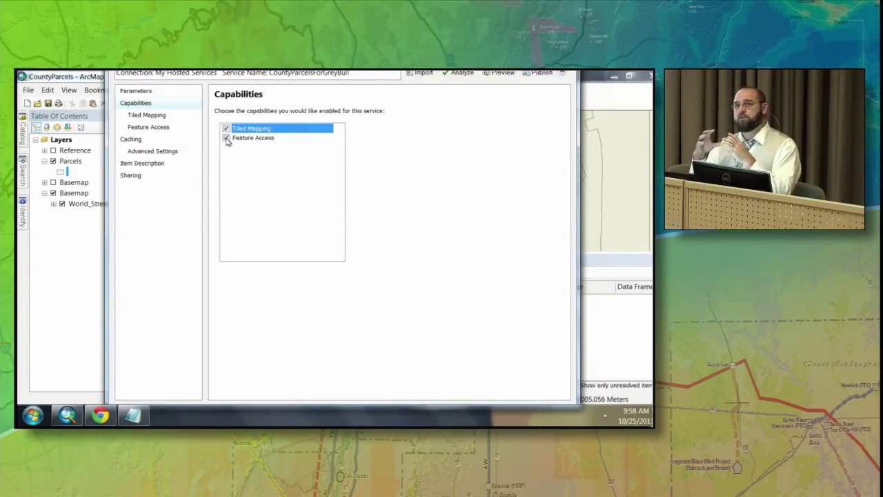
{"action": "left_click", "coordinate": [160, 116]}
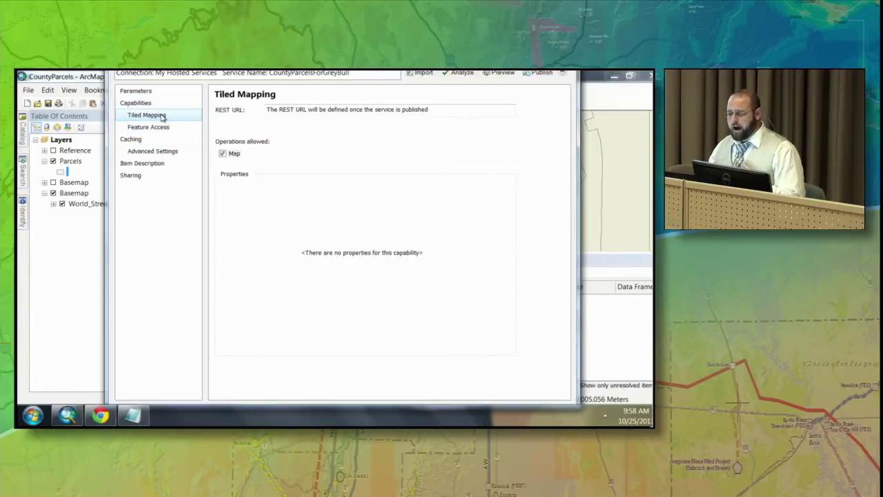
{"action": "left_click", "coordinate": [165, 129]}
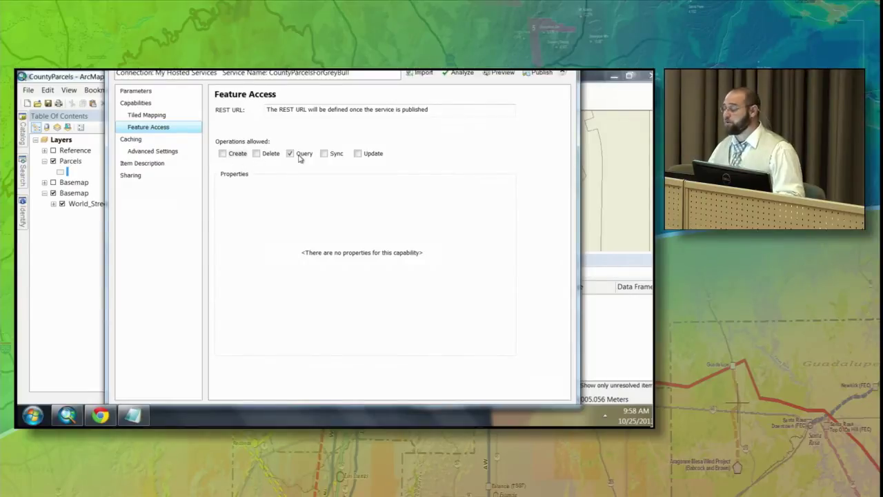
{"action": "left_click", "coordinate": [148, 141]}
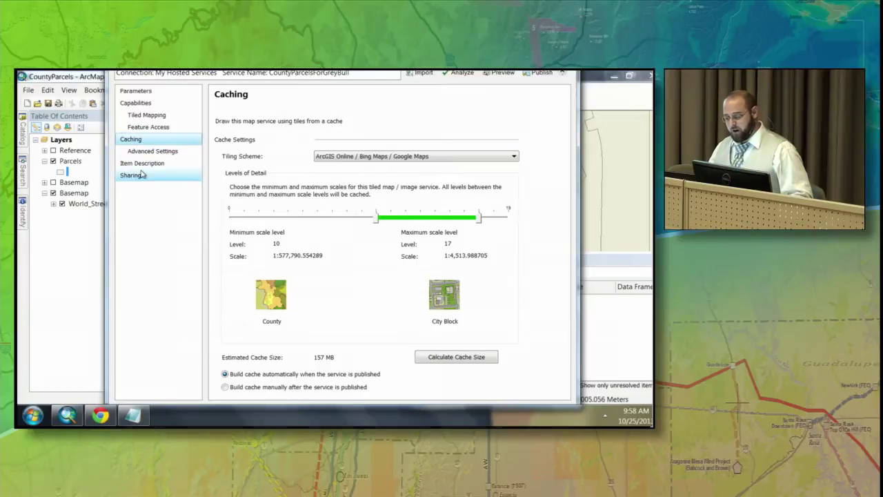
Step: Share the service with Everyone (public) in the service's Sharing settings
{"action": "left_click", "coordinate": [142, 171]}
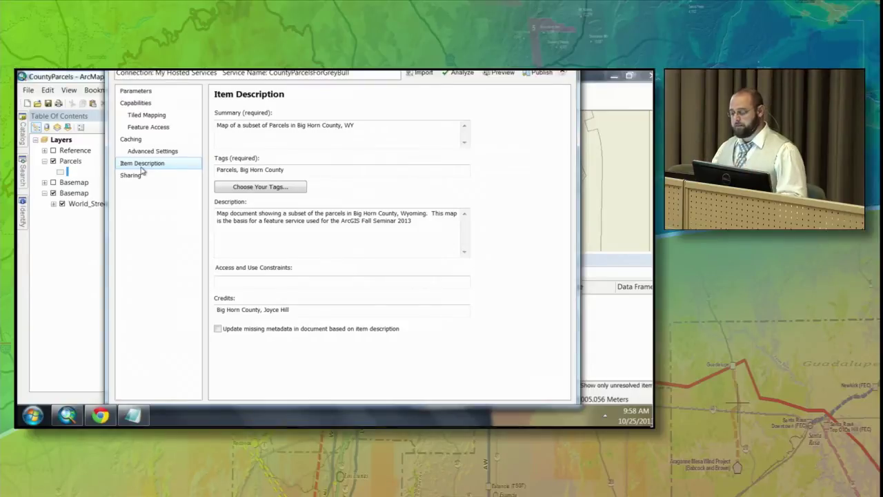
{"action": "left_click", "coordinate": [142, 176]}
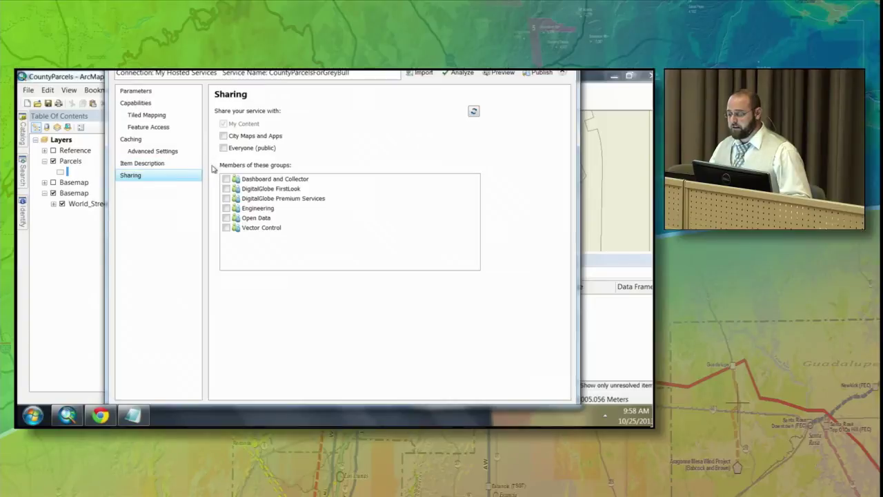
{"action": "left_click", "coordinate": [224, 147]}
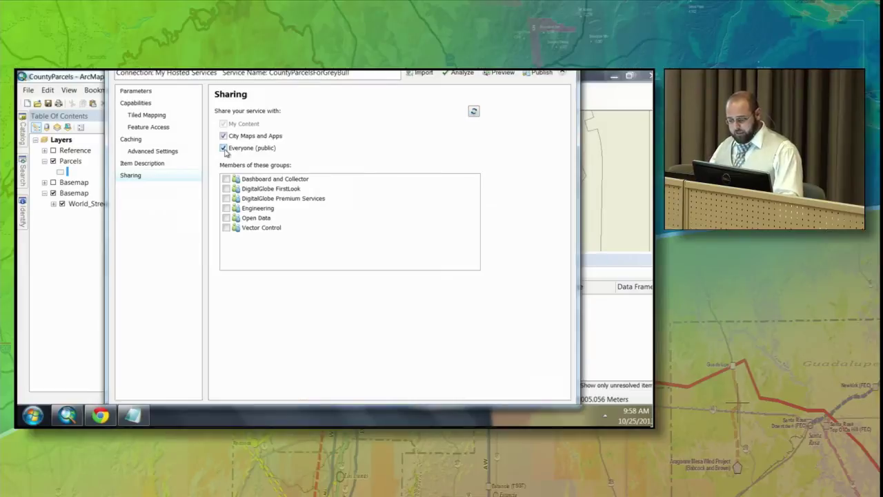
Step: Switch to the Big Horn County Parcel Map in the browser and pan toward the town
{"action": "left_click", "coordinate": [100, 415]}
{"action": "scroll", "coordinate": [361, 293], "scroll_direction": "up", "scroll_amount": 1}
{"action": "left_click_drag", "start_coordinate": [361, 293], "coordinate": [319, 289]}
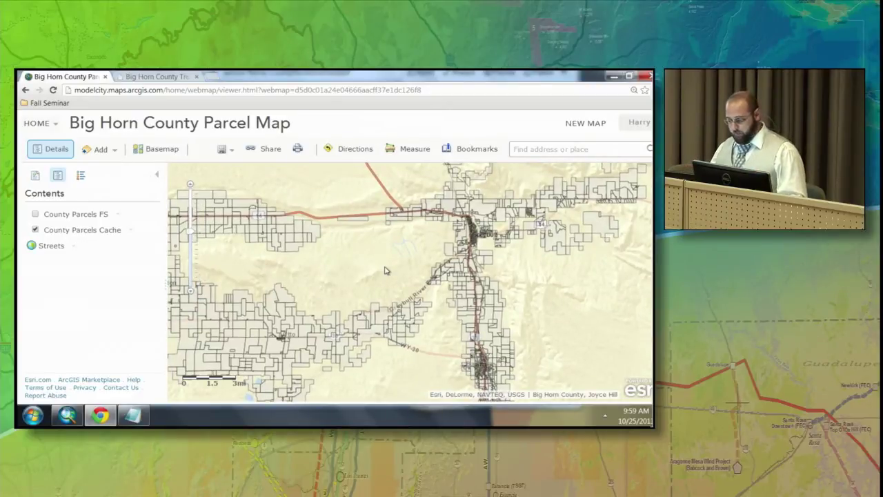
Step: Zoom the web map in on Greybull's street grid
{"action": "left_click_drag", "start_coordinate": [432, 198], "coordinate": [508, 273]}
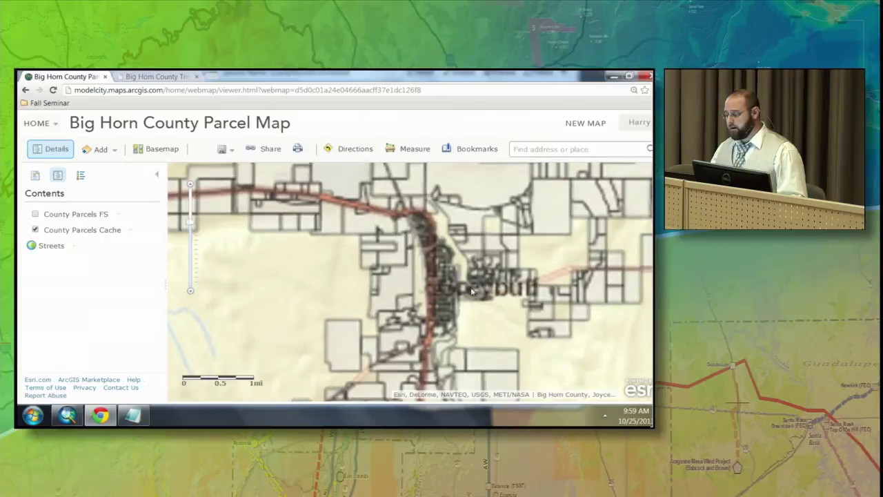
{"action": "scroll", "coordinate": [442, 286], "scroll_direction": "up", "scroll_amount": 1}
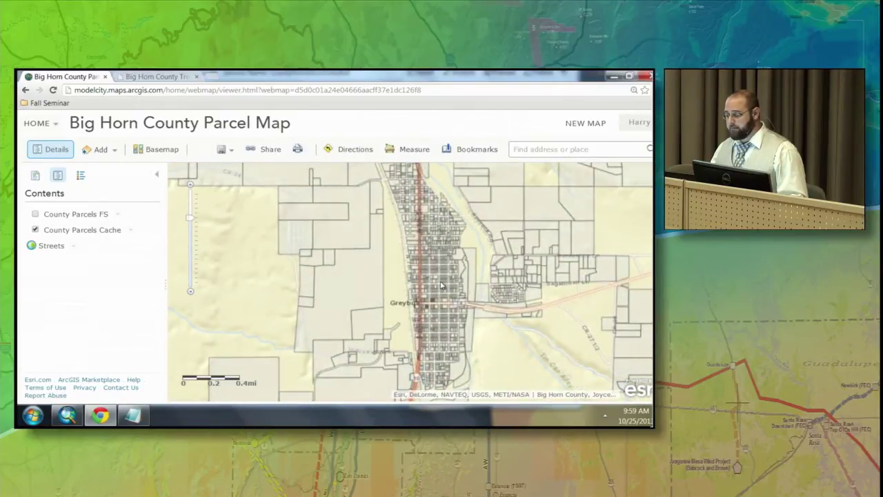
{"action": "scroll", "coordinate": [442, 286], "scroll_direction": "up", "scroll_amount": 1}
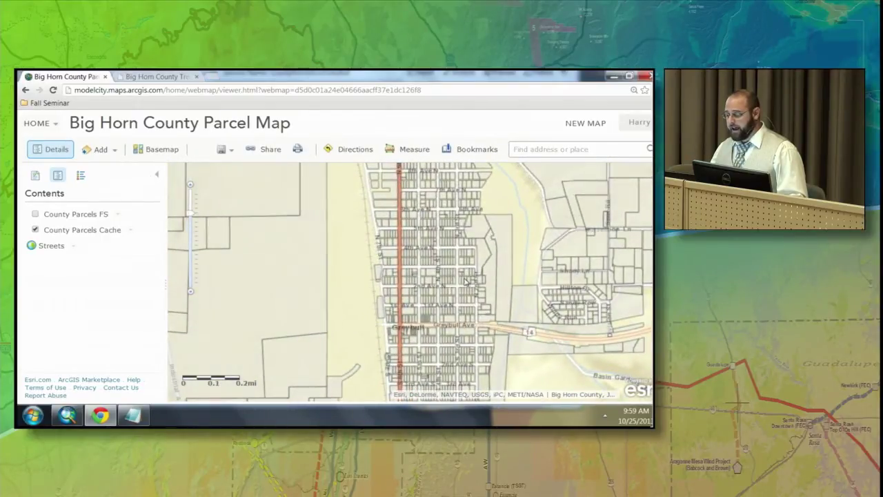
Step: Inspect a Greybull parcel's pop-up, then close it
{"action": "left_click", "coordinate": [434, 266]}
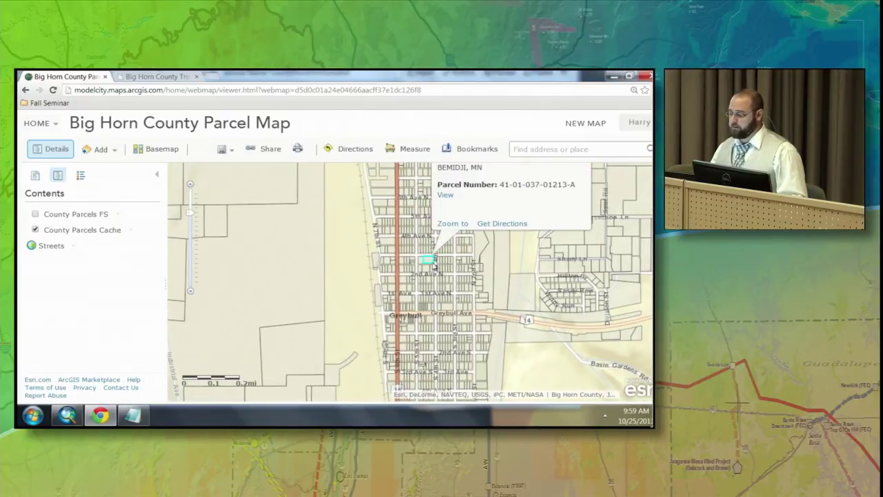
{"action": "left_click_drag", "start_coordinate": [434, 266], "coordinate": [408, 369]}
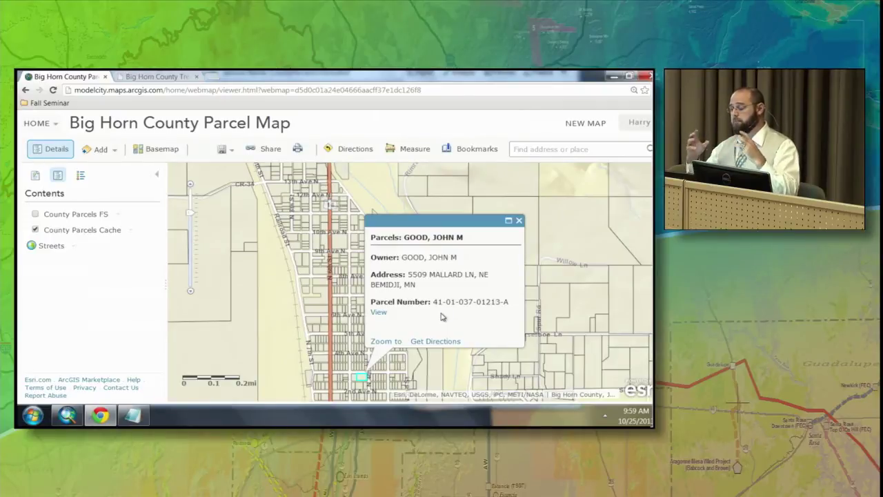
{"action": "left_click", "coordinate": [519, 220]}
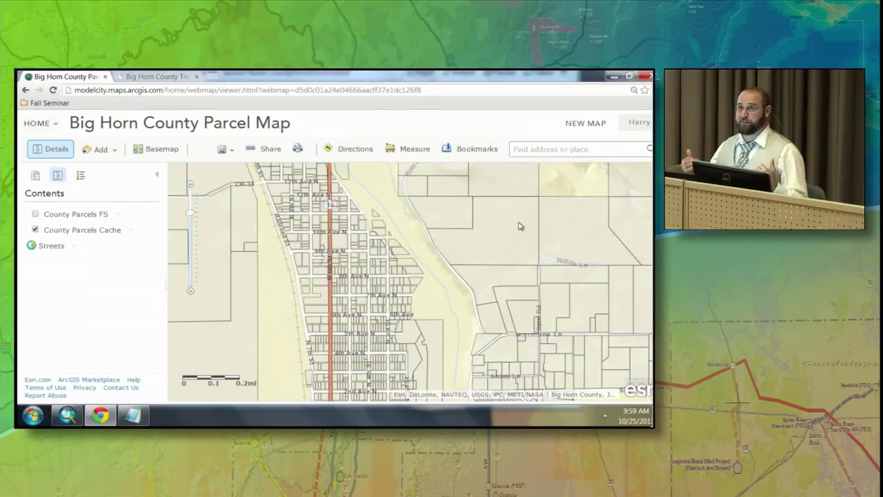
{"action": "left_click", "coordinate": [271, 149]}
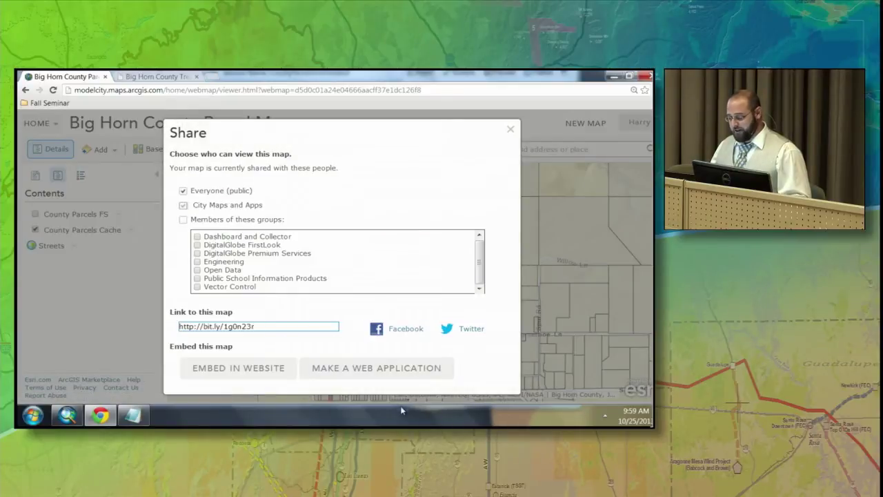
Step: Make a web application from the map using the Parcel Viewer template
{"action": "left_click", "coordinate": [389, 378]}
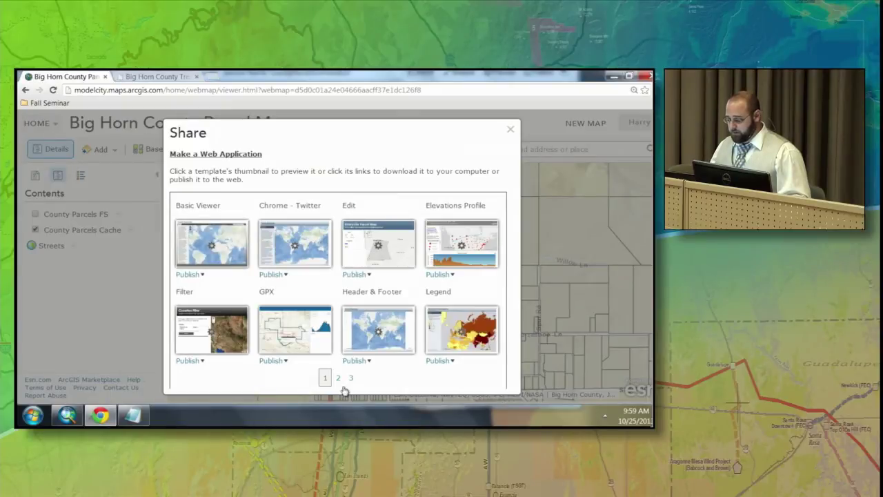
{"action": "left_click", "coordinate": [338, 379]}
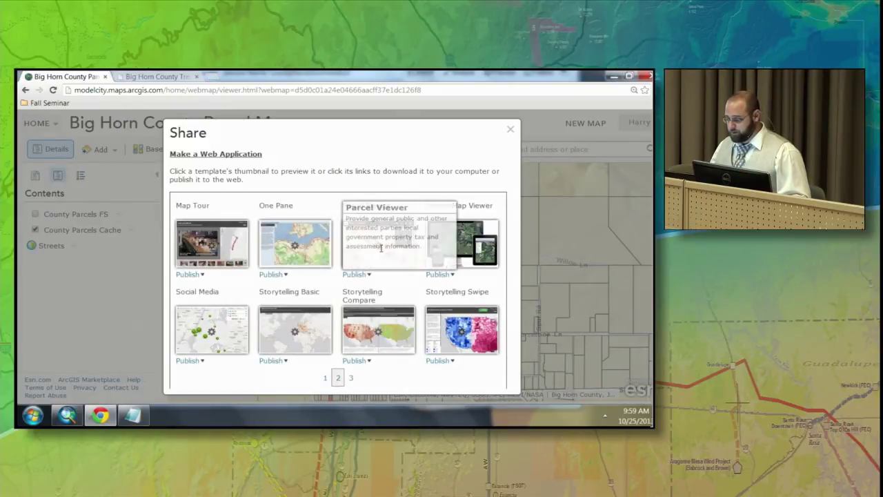
{"action": "left_click", "coordinate": [357, 274]}
{"action": "left_click", "coordinate": [359, 286]}
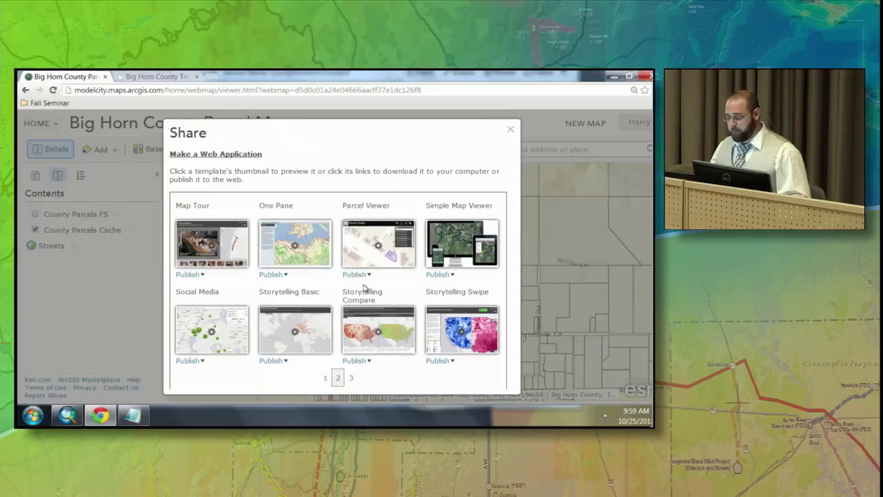
{"action": "left_click", "coordinate": [327, 201]}
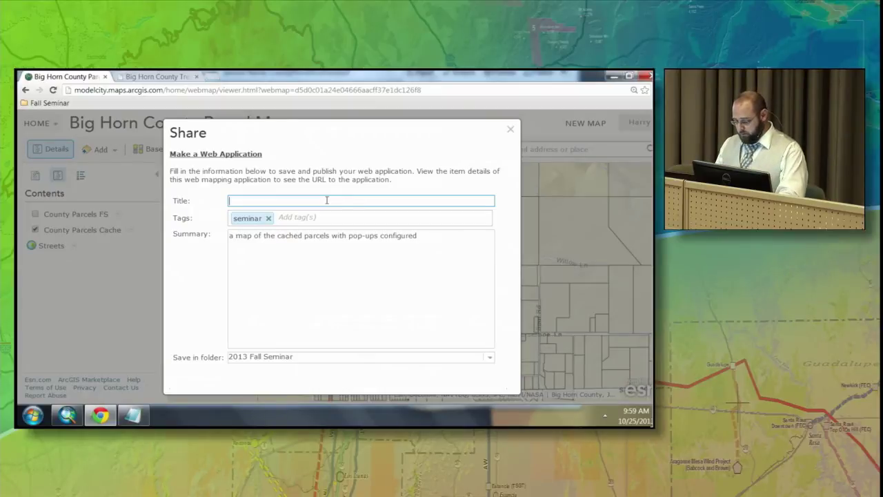
Step: Title the web app 'Big Horn County Parcel Viewer' and save and publish it
{"action": "type", "text": "Big"}
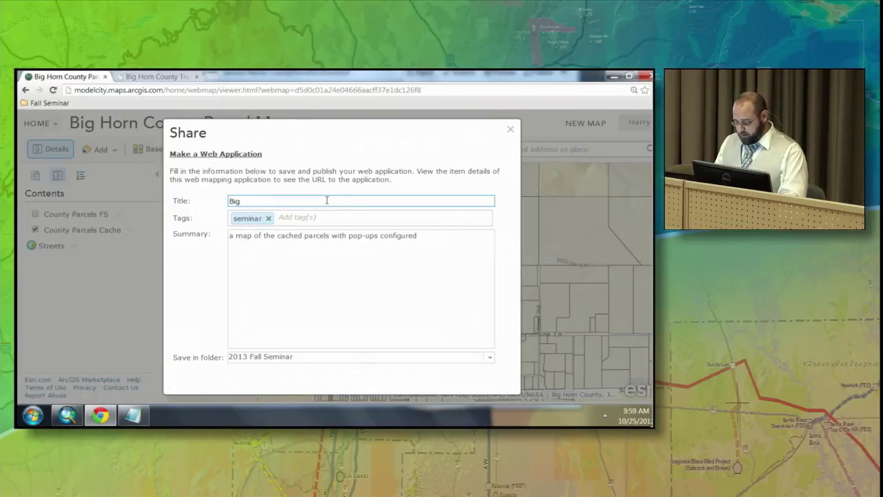
{"action": "type", "text": " Horn Cou"}
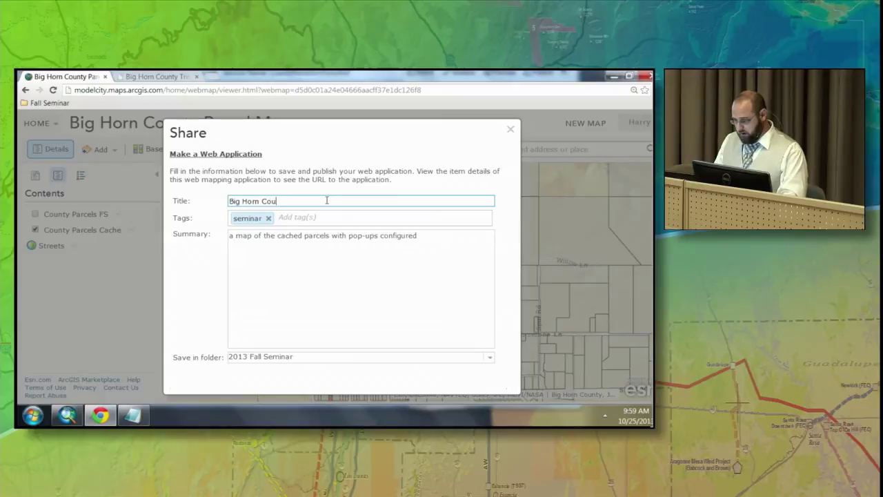
{"action": "type", "text": "nty Parcel Viewe"}
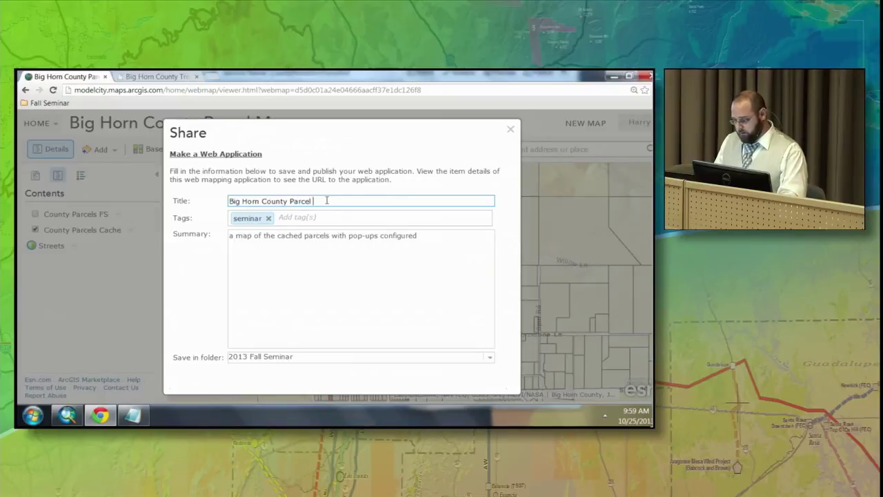
{"action": "key", "text": "BackSpace"}
{"action": "key", "text": "BackSpace"}
{"action": "key", "text": "BackSpace"}
{"action": "key", "text": "BackSpace"}
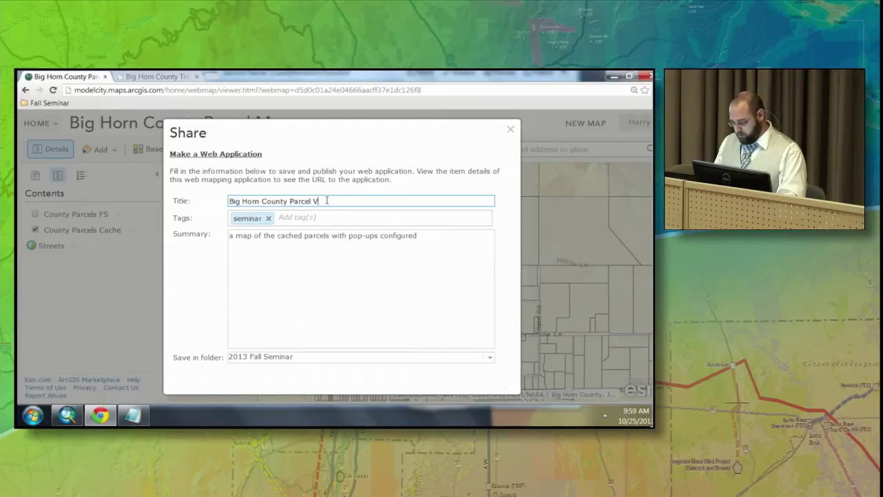
{"action": "type", "text": "iewer"}
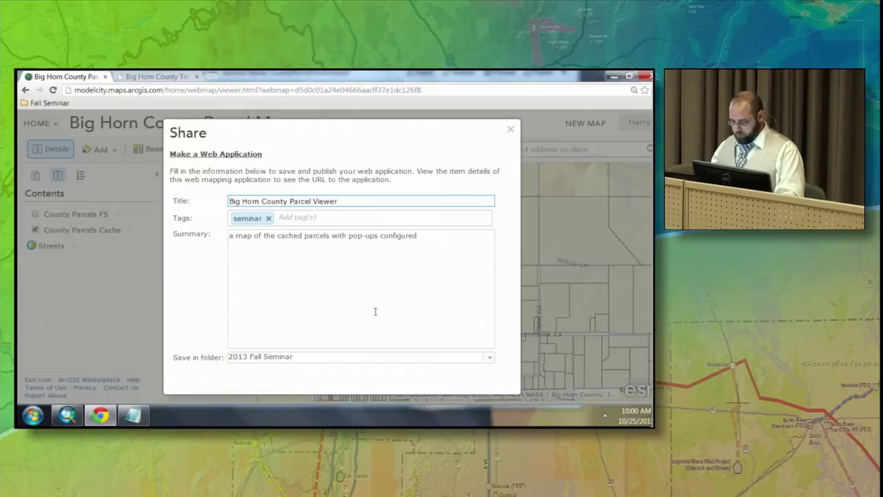
{"action": "left_click", "coordinate": [461, 359]}
{"action": "scroll", "coordinate": [461, 359], "scroll_direction": "down", "scroll_amount": 2}
{"action": "left_click", "coordinate": [406, 374]}
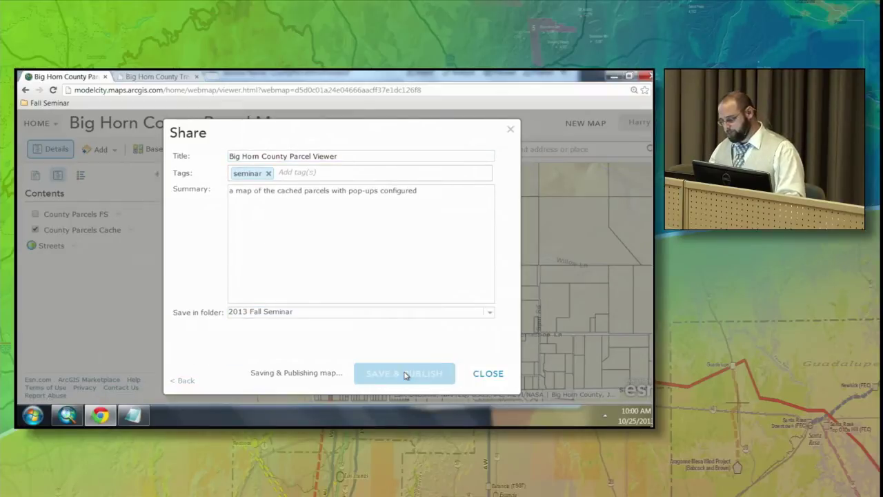